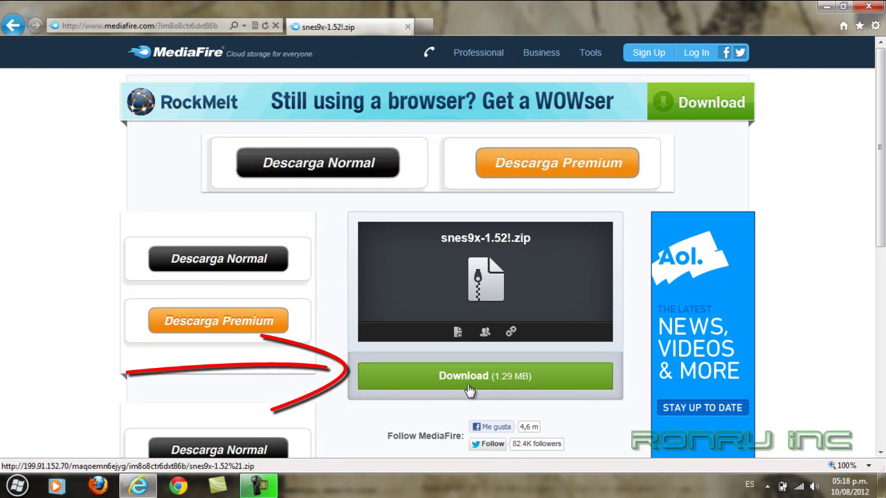
# Minimize the browser and view the available actions for the snes9x-1.52! archive on the desktop
pyautogui.click(143, 486)
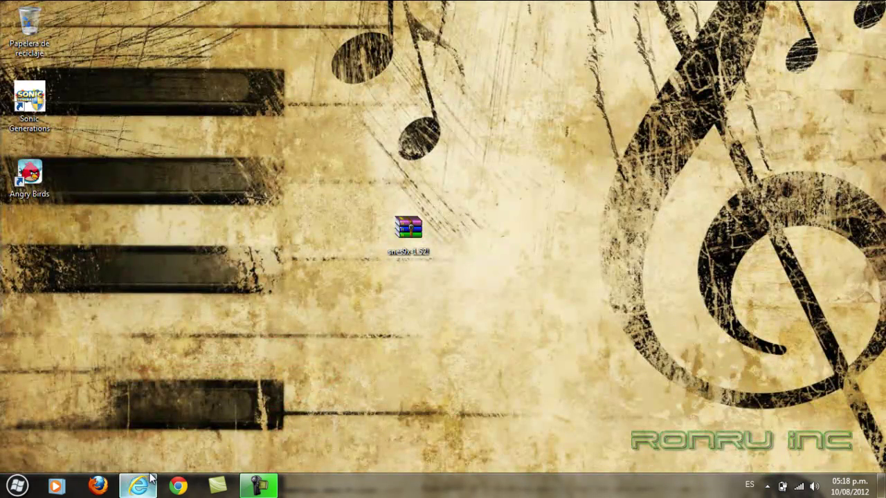
pyautogui.click(416, 257)
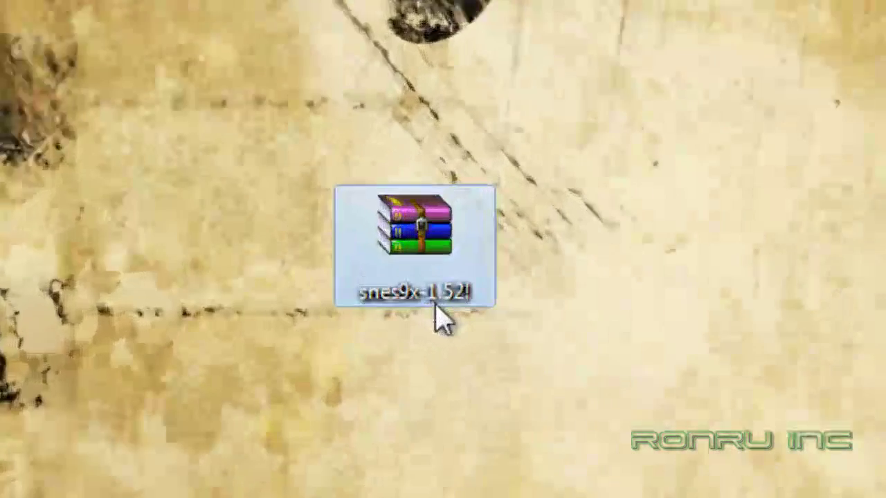
pyautogui.moveTo(462, 320)
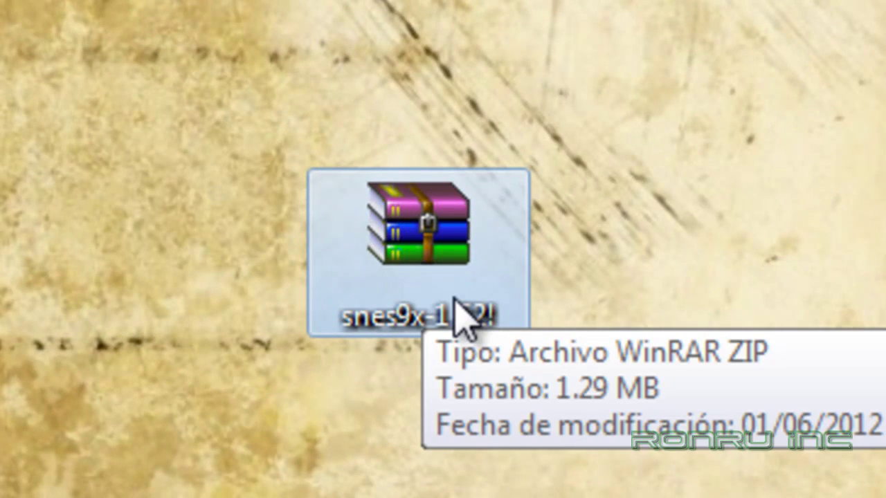
pyautogui.rightClick(463, 320)
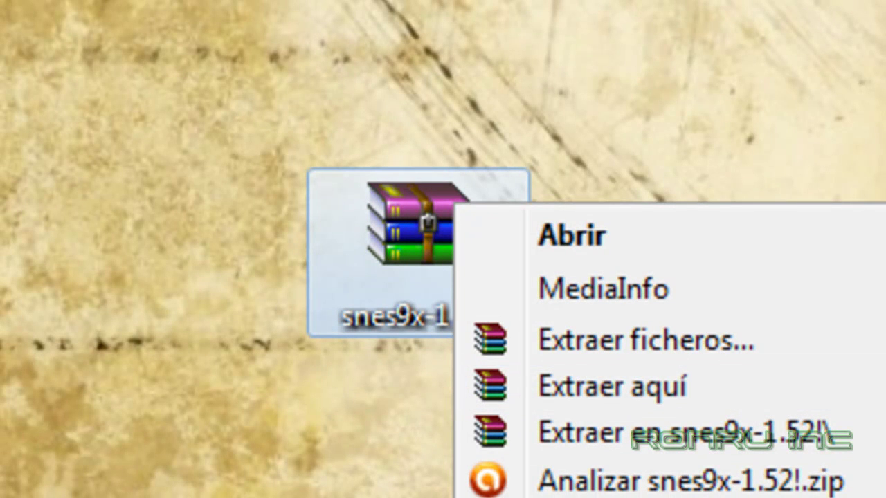
pyautogui.click(7, 429)
# Create a new folder on the desktop and name it Super Nintendo
pyautogui.rightClick(1, 236)
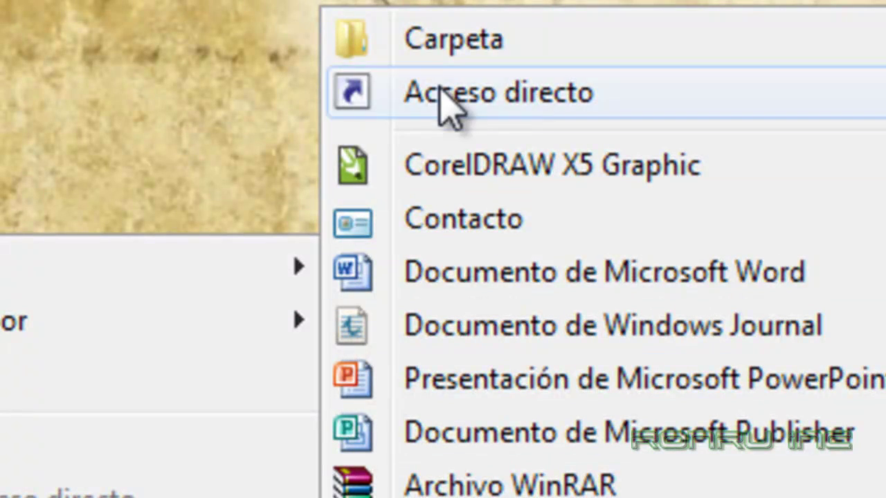
pyautogui.click(409, 49)
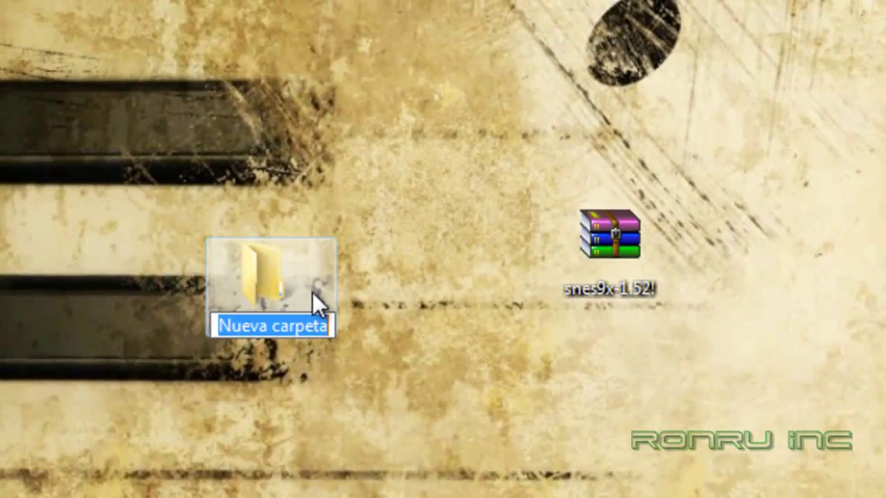
pyautogui.write('SU')
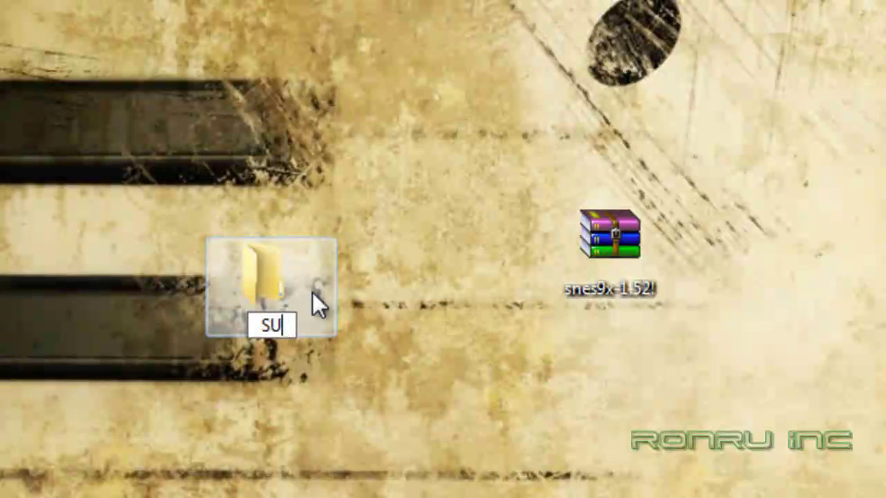
pyautogui.press('BackSpace')
pyautogui.write('uper ')
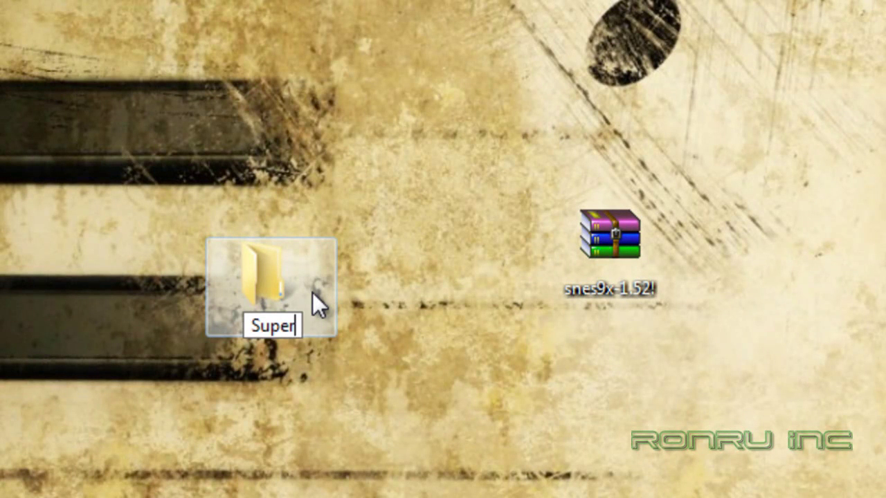
pyautogui.write('Nintendo')
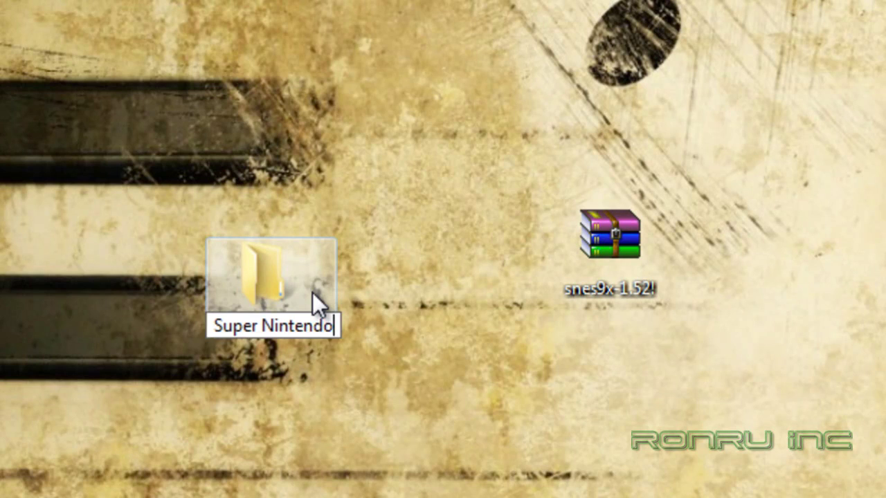
pyautogui.press('Return')
# Extract the snes9x-1.52! archive into the Super Nintendo folder on the desktop
pyautogui.click(613, 270)
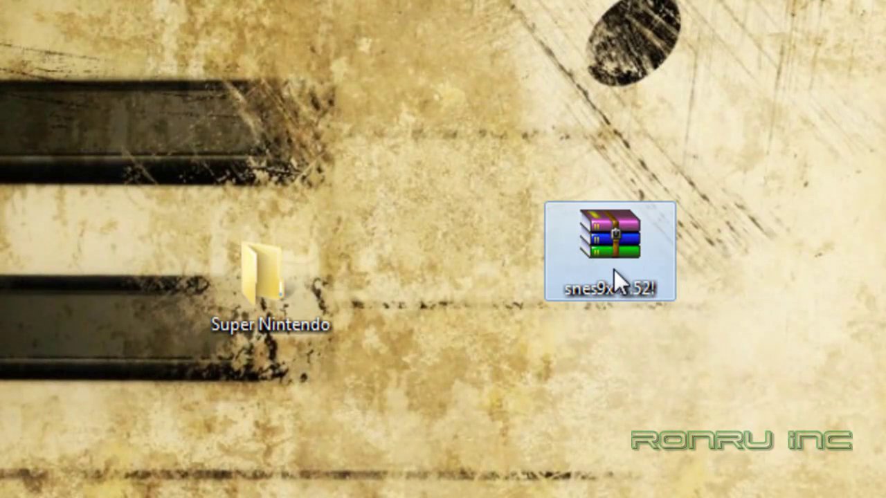
pyautogui.rightClick(614, 269)
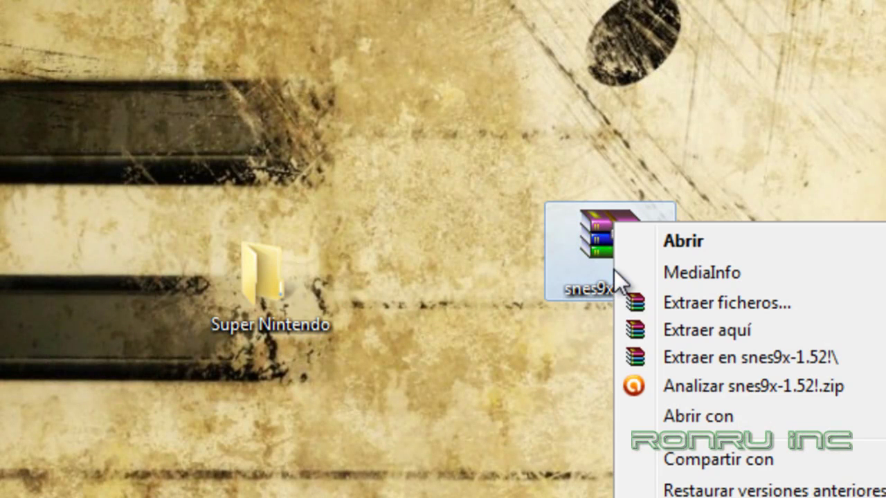
pyautogui.click(620, 303)
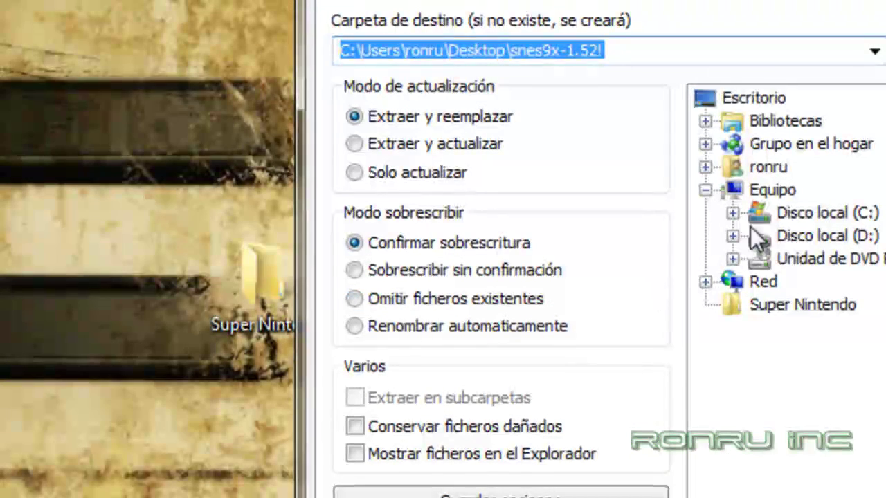
pyautogui.click(752, 306)
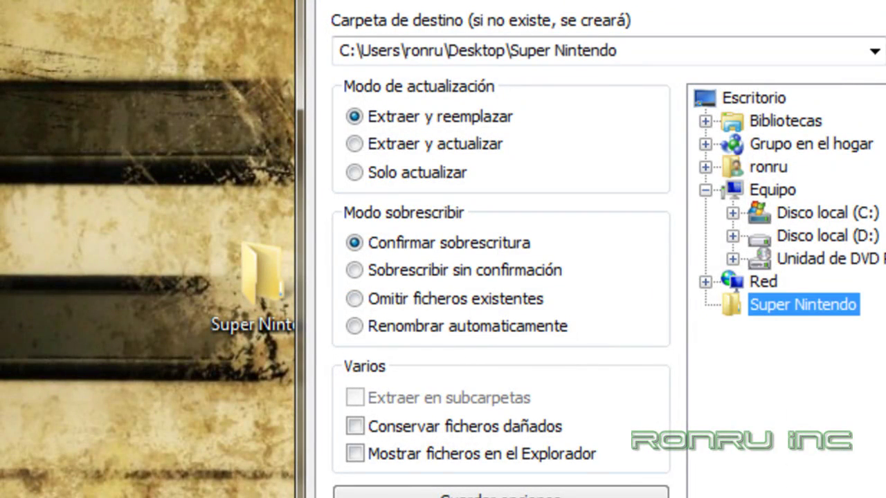
pyautogui.press('Return')
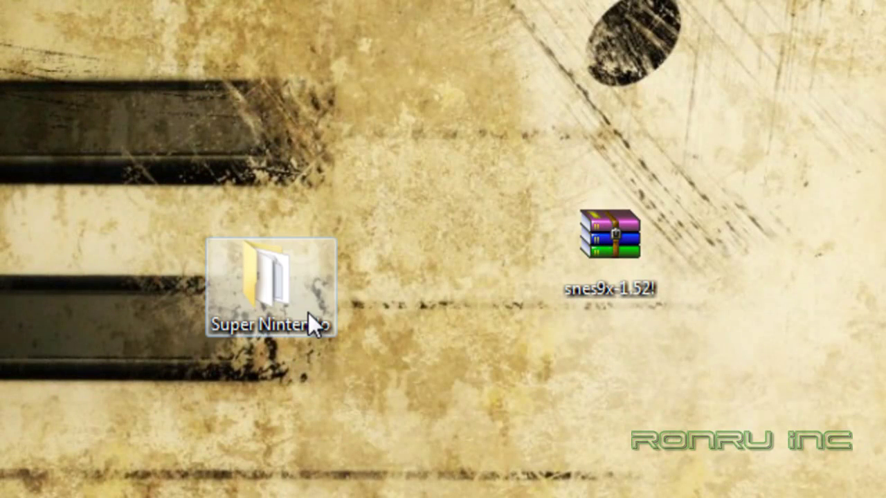
# Launch the snes9x program from the Super Nintendo folder and maximize its window
pyautogui.doubleClick(305, 313)
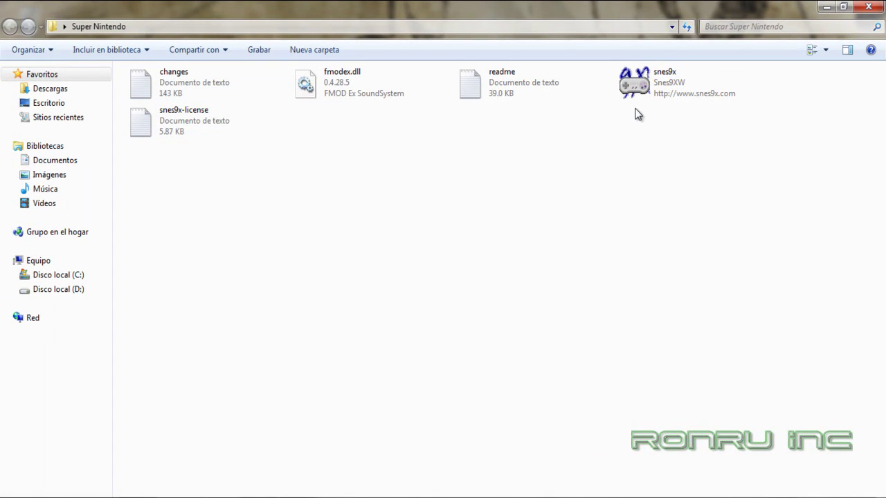
pyautogui.moveTo(663, 102)
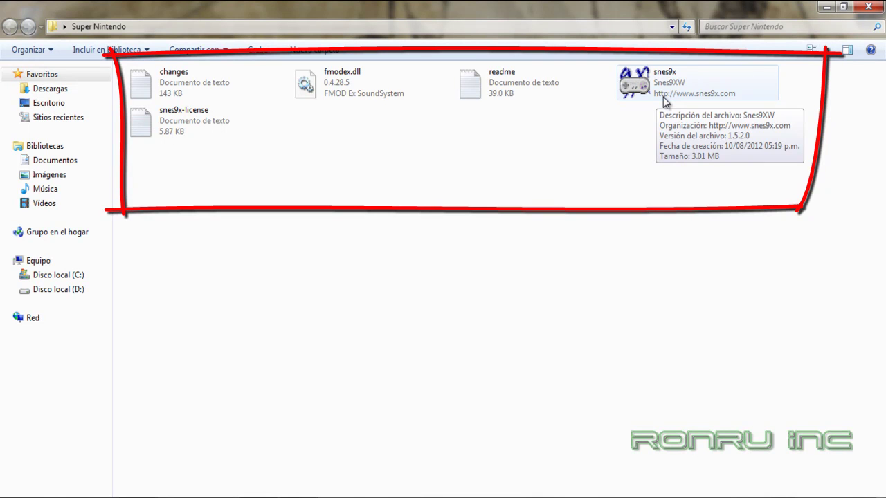
pyautogui.click(636, 96)
pyautogui.doubleClick(635, 96)
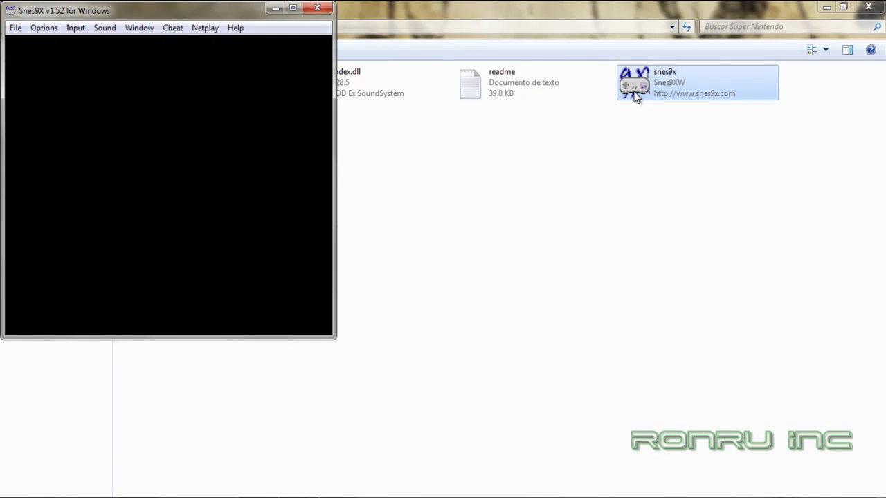
pyautogui.click(293, 8)
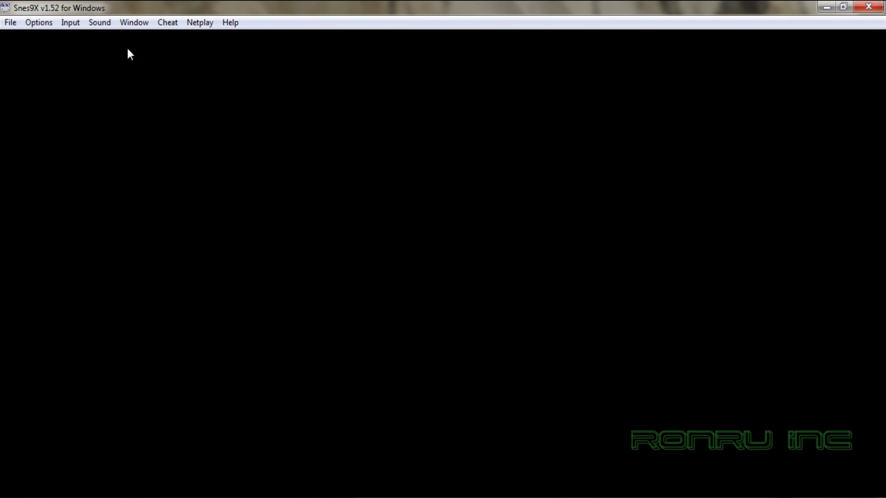
pyautogui.click(6, 25)
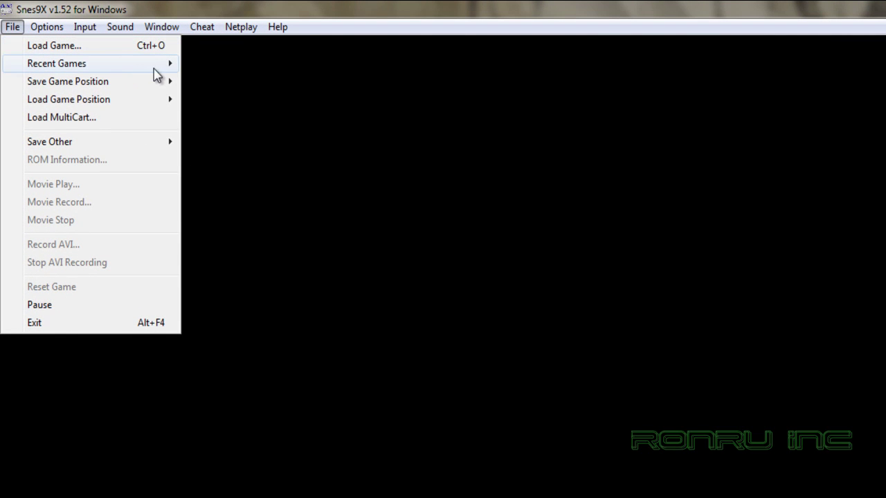
pyautogui.moveTo(148, 84)
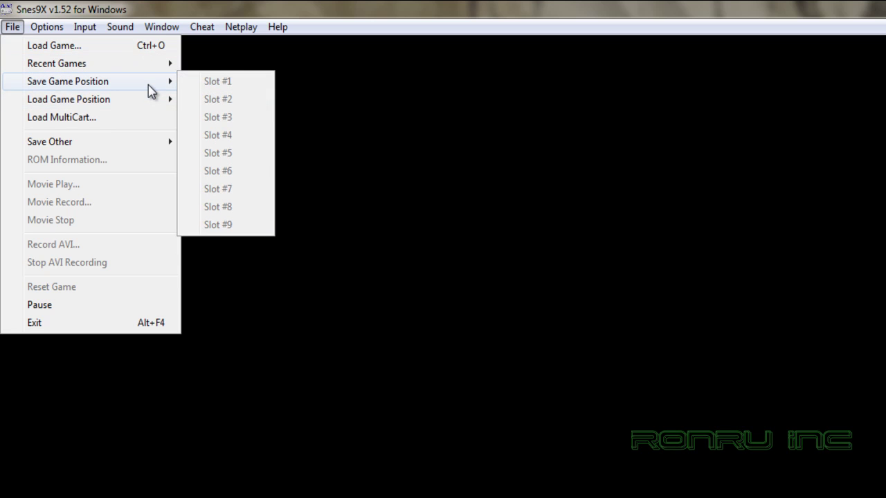
pyautogui.moveTo(154, 100)
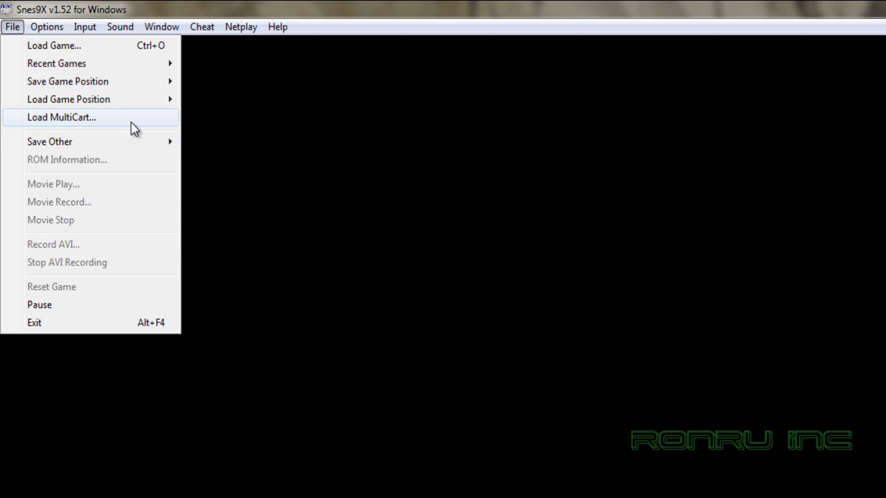
pyautogui.moveTo(121, 147)
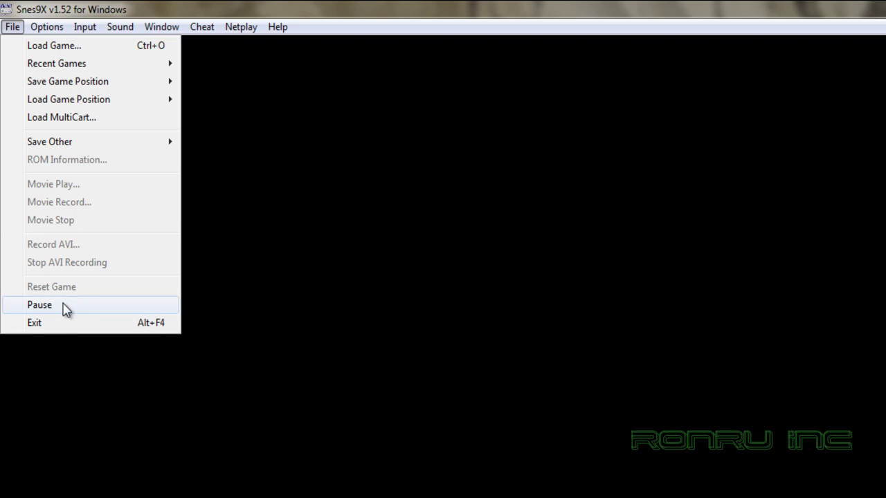
# Open the display configuration and choose Direct3D as the output method
pyautogui.moveTo(46, 26)
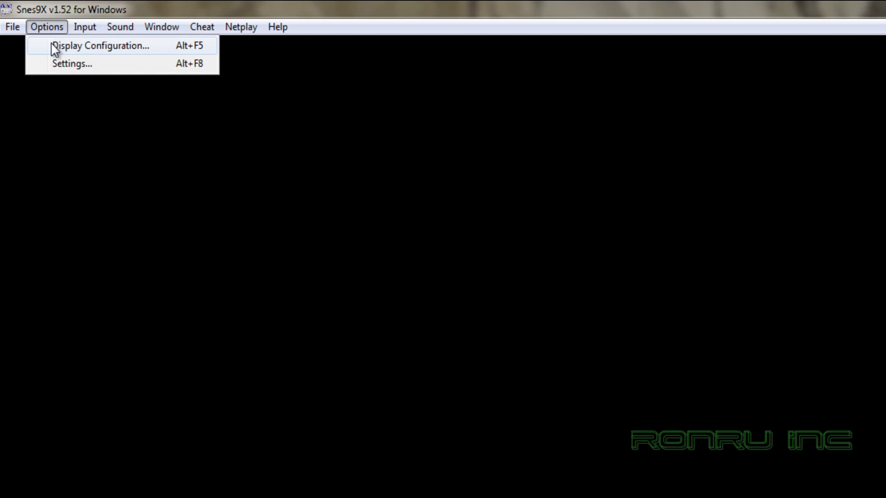
pyautogui.click(102, 53)
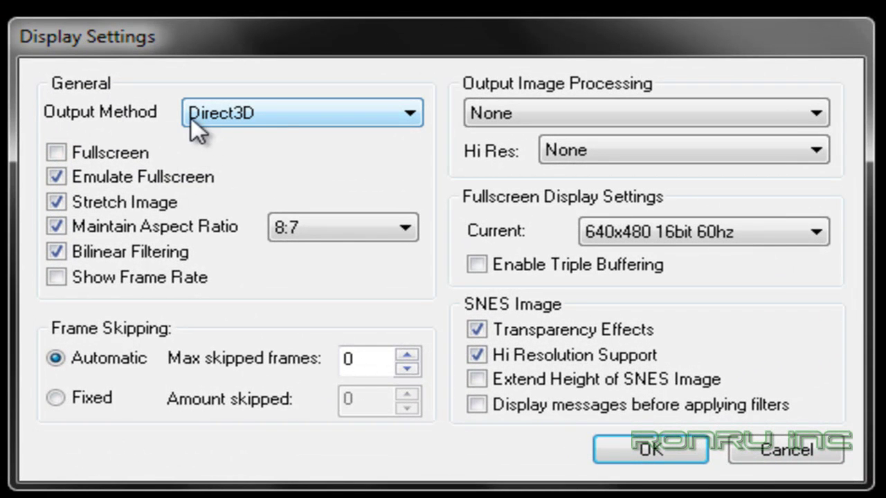
pyautogui.click(233, 119)
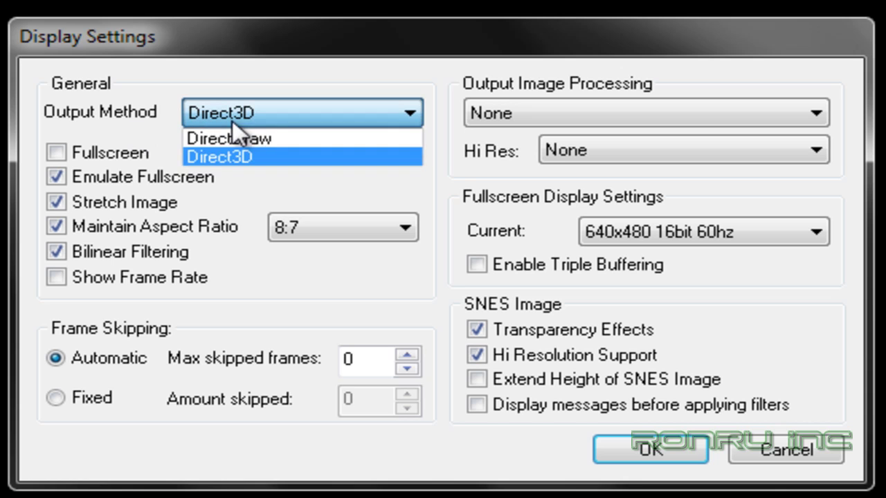
pyautogui.click(210, 158)
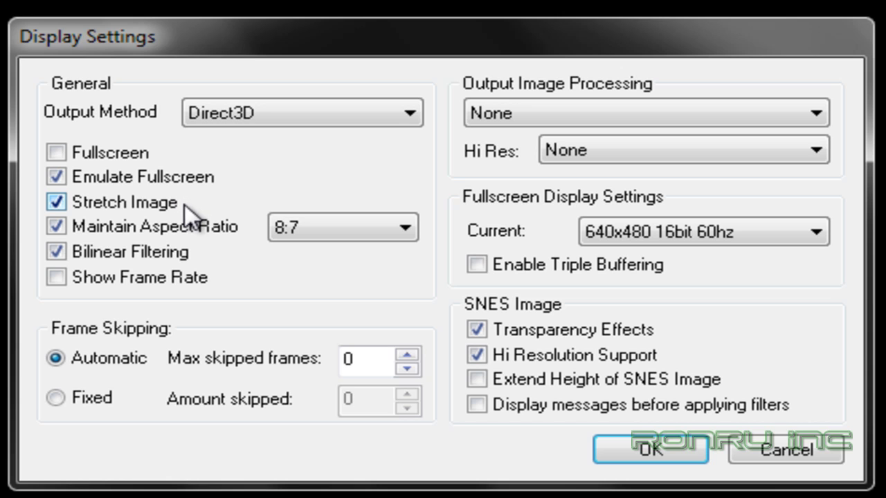
# Check the 8:7 and 4:3 aspect ratio choices and turn off Maintain Aspect Ratio
pyautogui.click(291, 227)
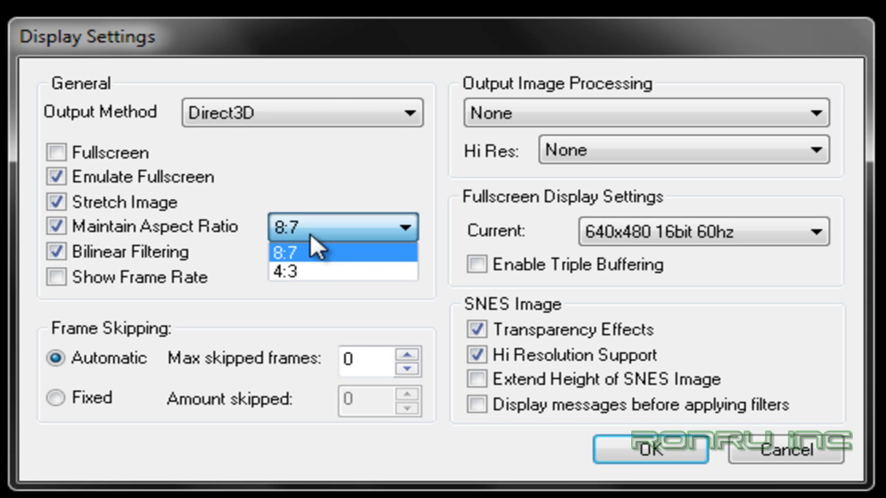
pyautogui.click(310, 233)
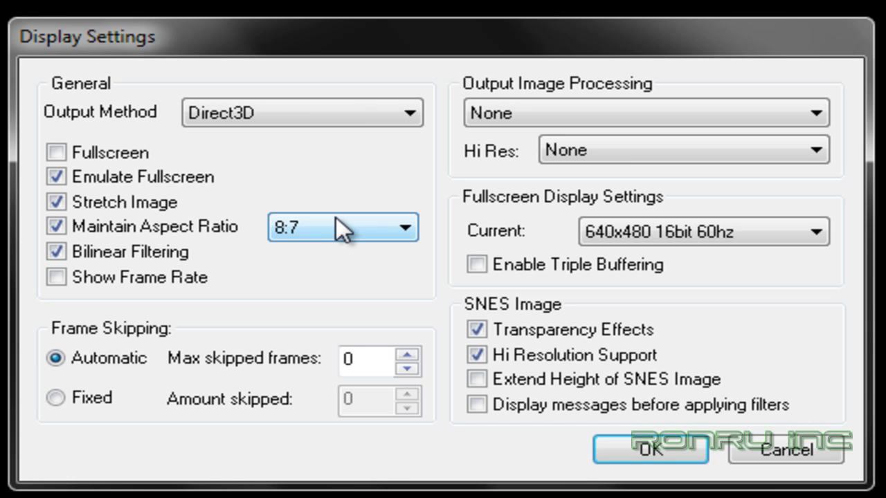
pyautogui.click(317, 238)
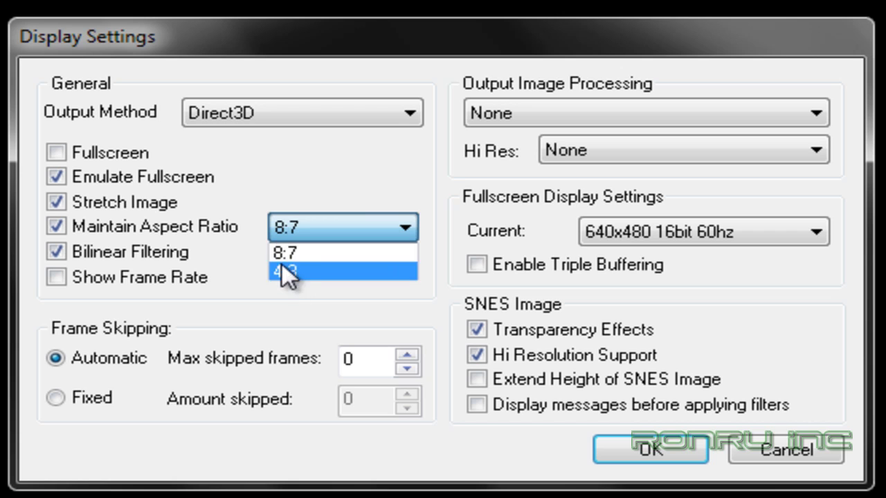
pyautogui.click(282, 224)
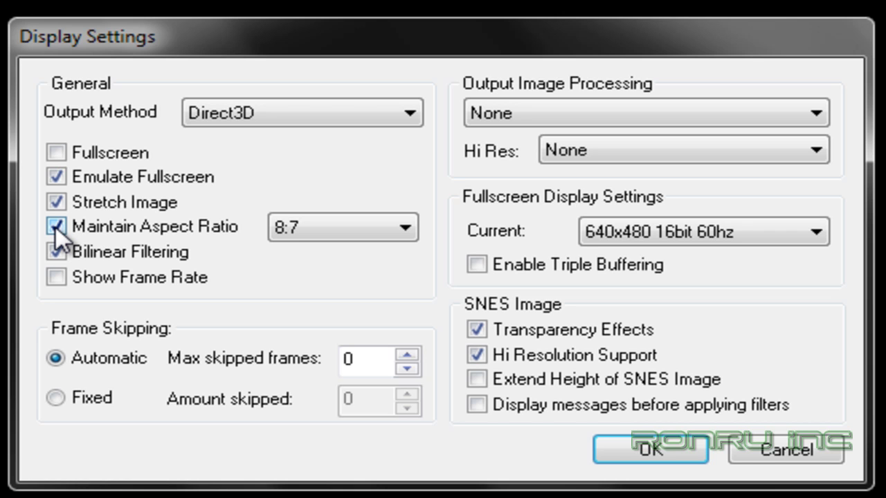
pyautogui.click(275, 233)
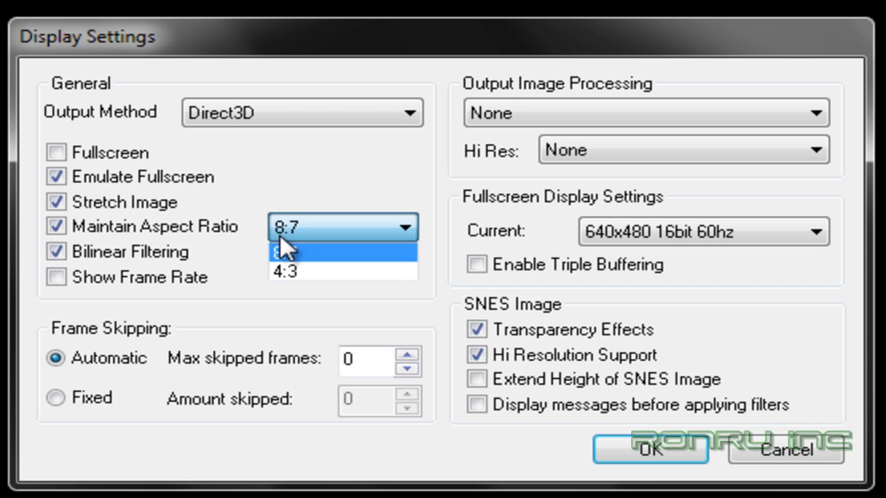
pyautogui.click(318, 285)
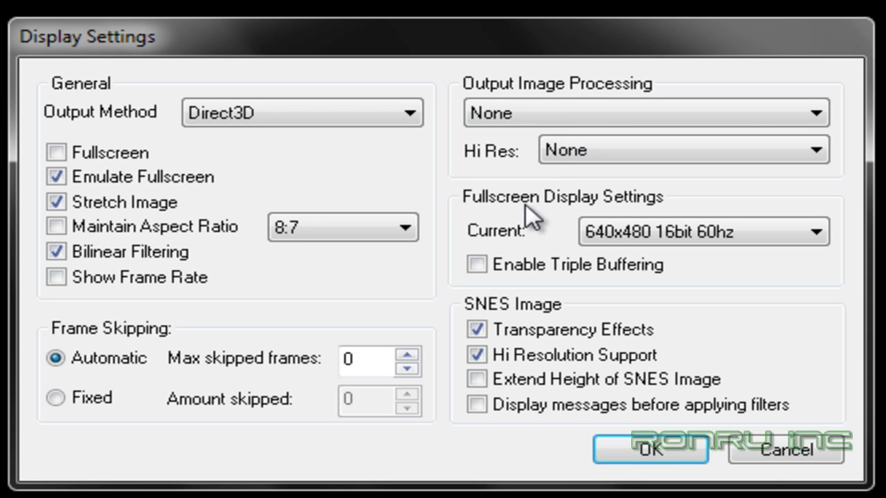
# Check the available fullscreen resolutions and apply the display settings
pyautogui.click(626, 229)
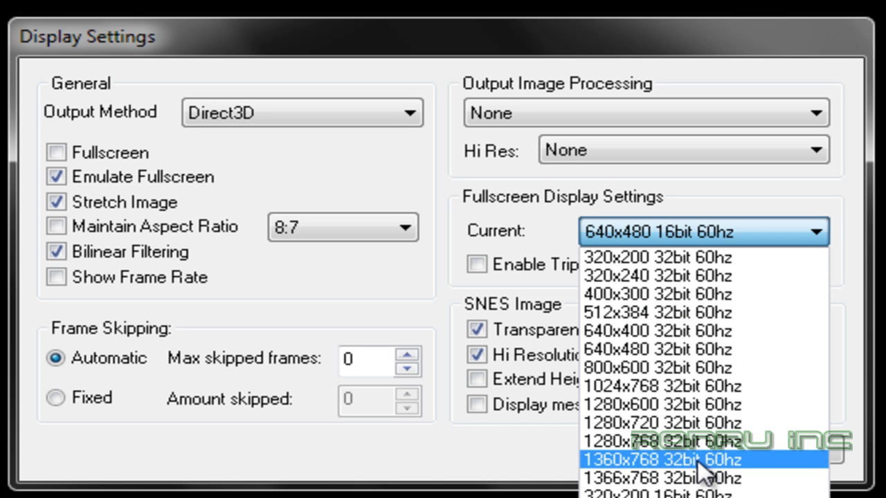
pyautogui.click(519, 231)
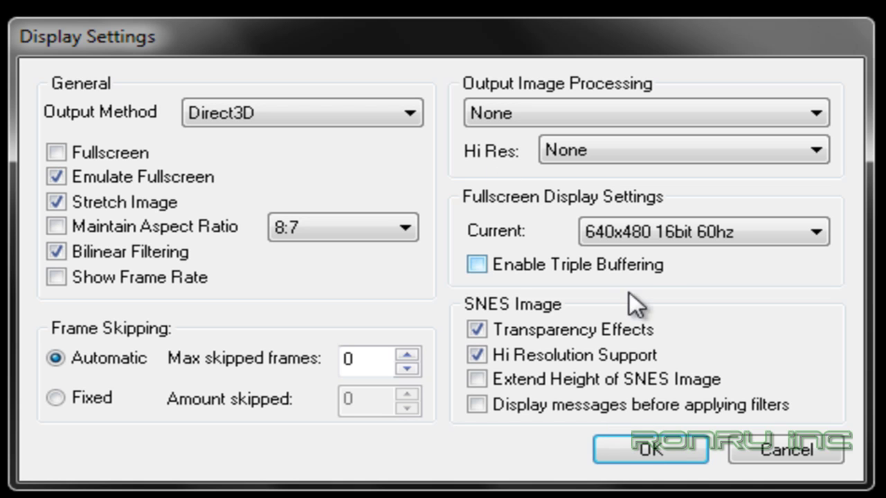
pyautogui.click(690, 450)
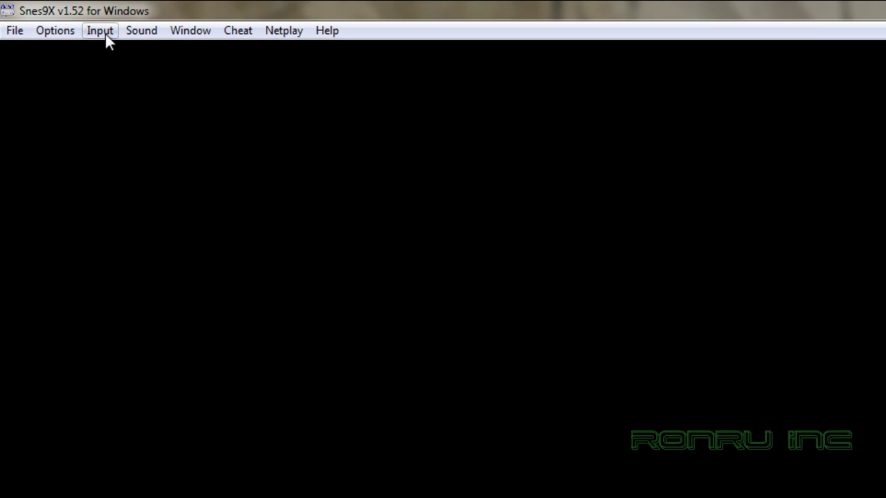
# Open the input configuration and check which joypads are available as controllers
pyautogui.click(102, 32)
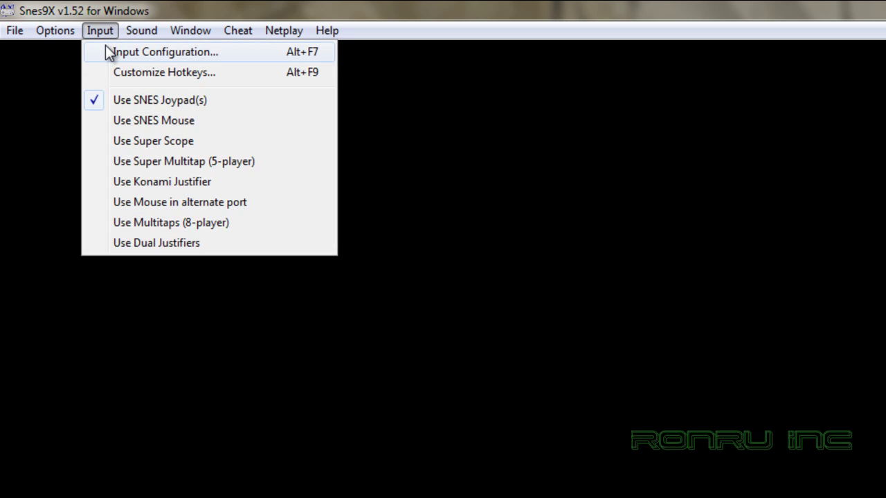
pyautogui.click(105, 49)
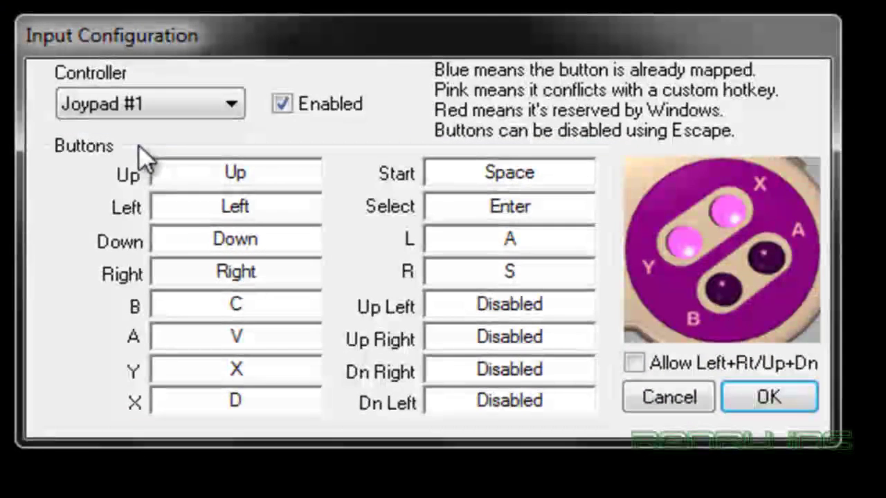
pyautogui.click(146, 108)
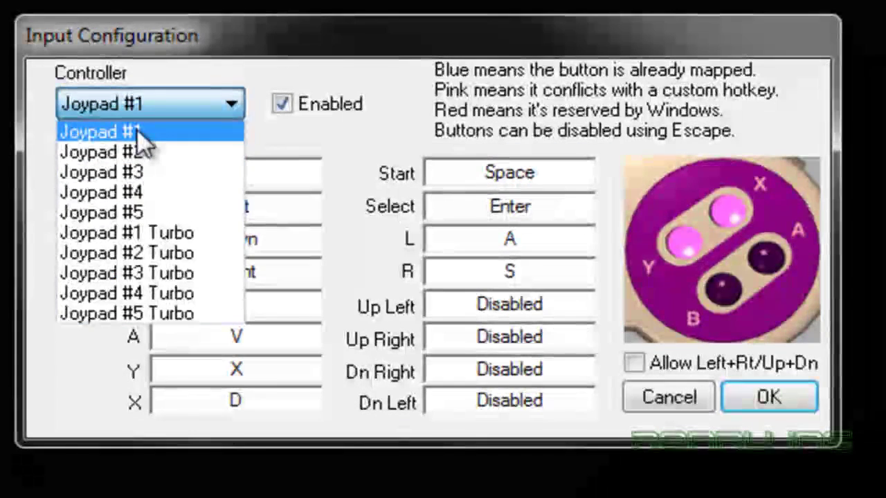
pyautogui.click(305, 149)
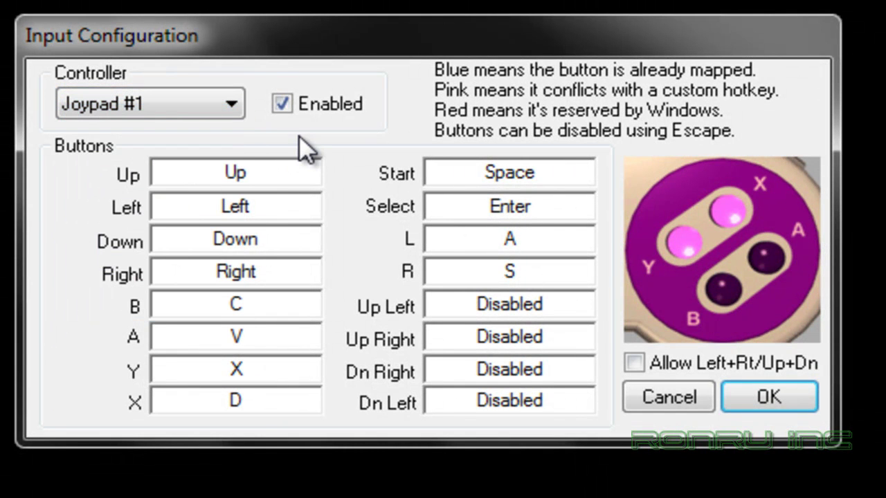
# Check the button mappings and Enabled option of Joypad #3, and return to Joypad #1
pyautogui.click(197, 107)
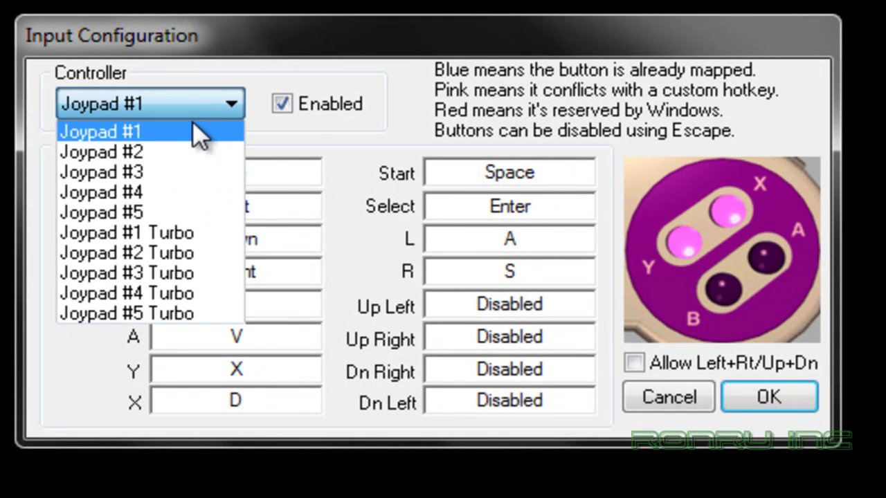
pyautogui.click(181, 169)
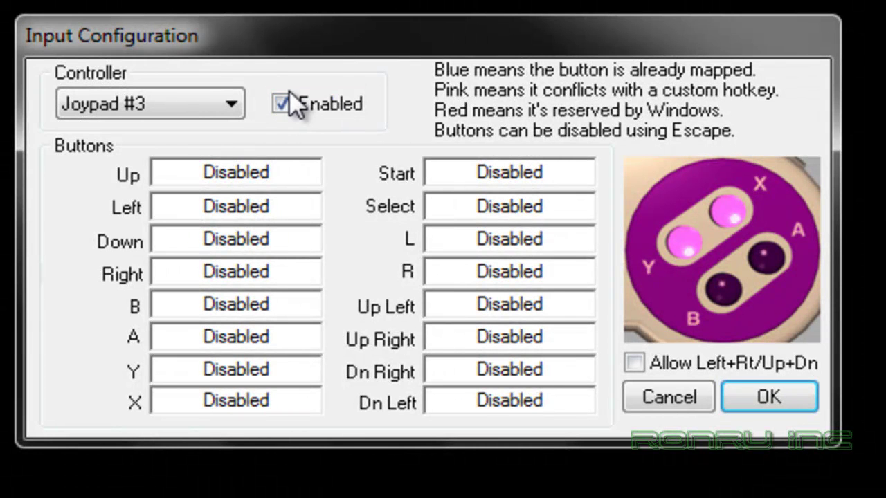
pyautogui.click(282, 103)
pyautogui.click(193, 114)
pyautogui.click(202, 131)
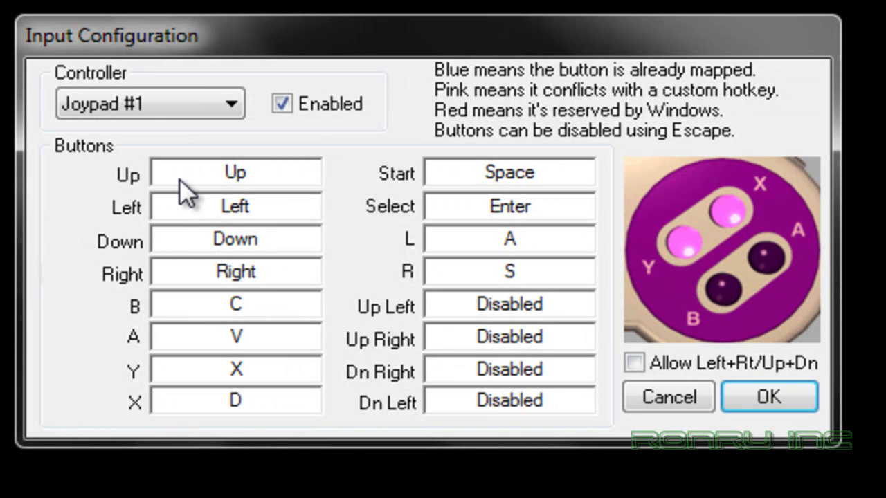
# Try mapping Joypad #1's Up direction to W, recheck the controller list, and discard the input configuration
pyautogui.click(284, 174)
pyautogui.press('w')
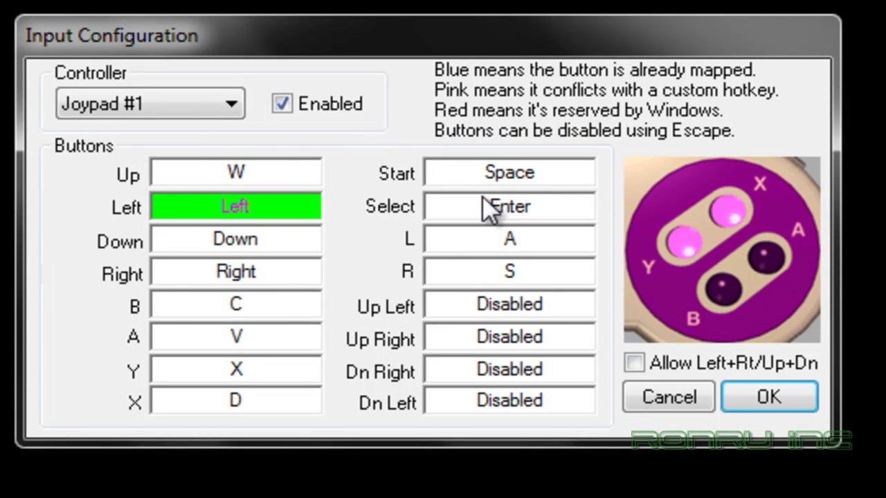
pyautogui.click(197, 110)
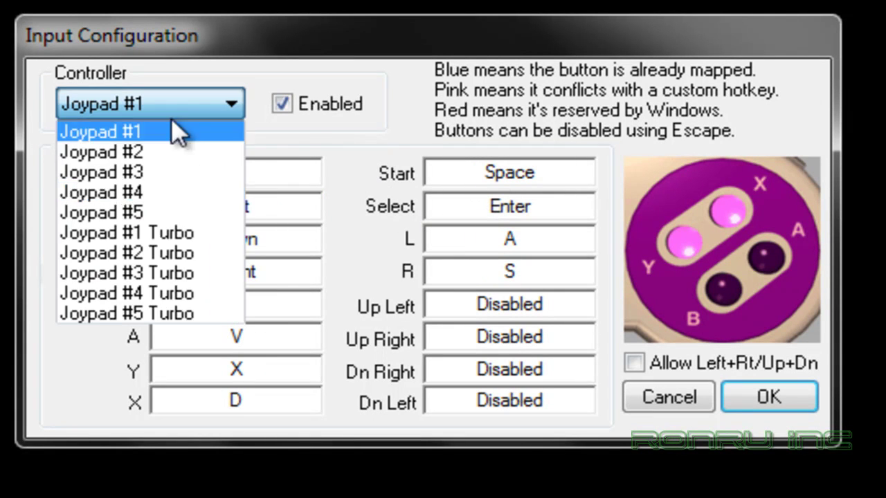
pyautogui.click(162, 83)
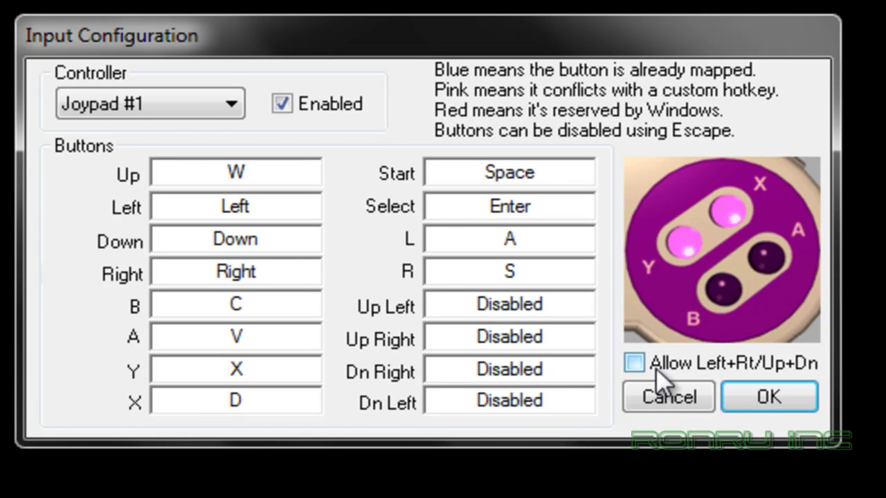
pyautogui.click(687, 406)
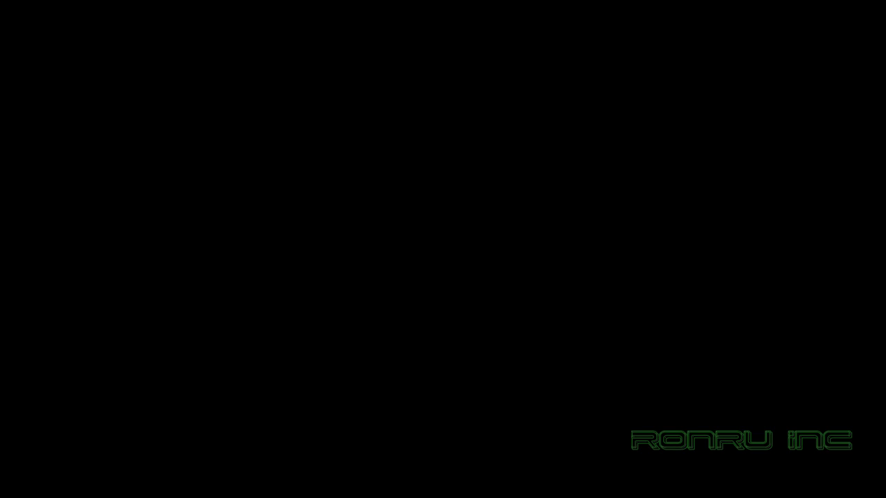
pyautogui.click(134, 9)
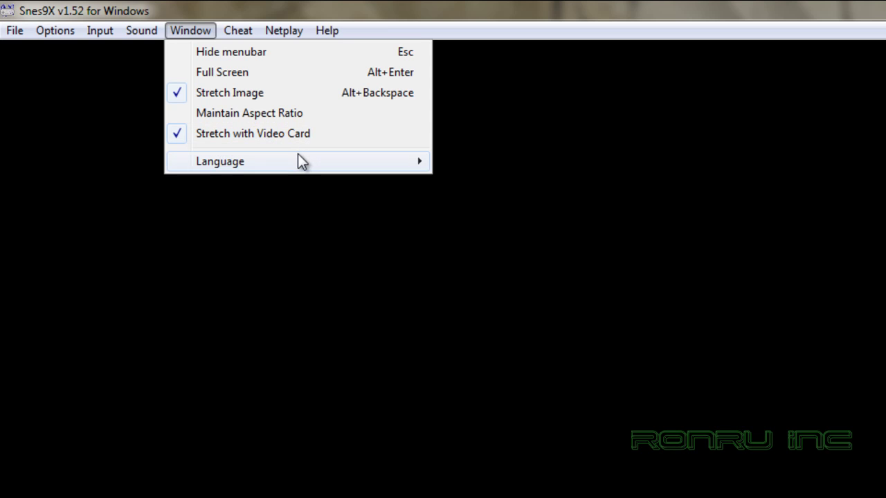
pyautogui.moveTo(297, 153)
pyautogui.moveTo(271, 158)
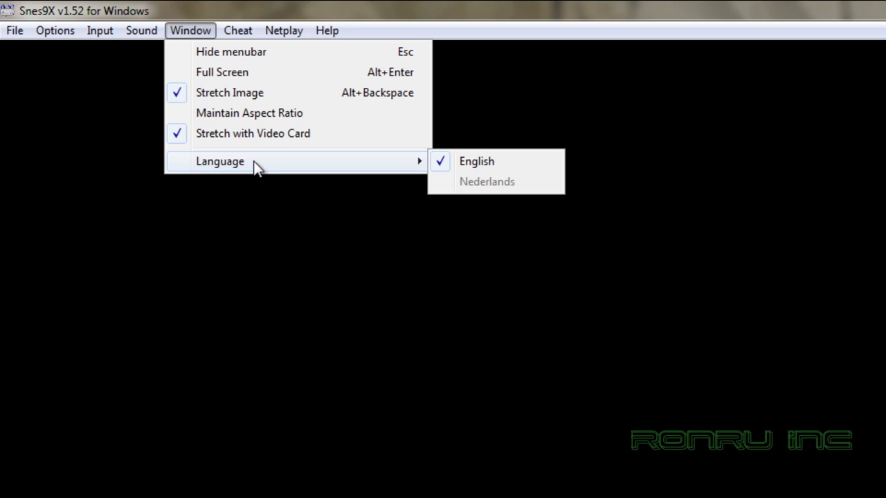
pyautogui.moveTo(241, 31)
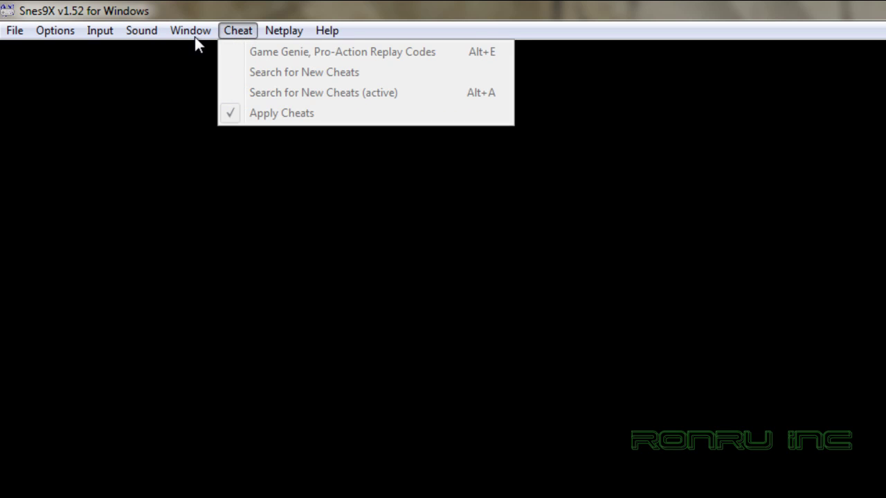
pyautogui.press('Escape')
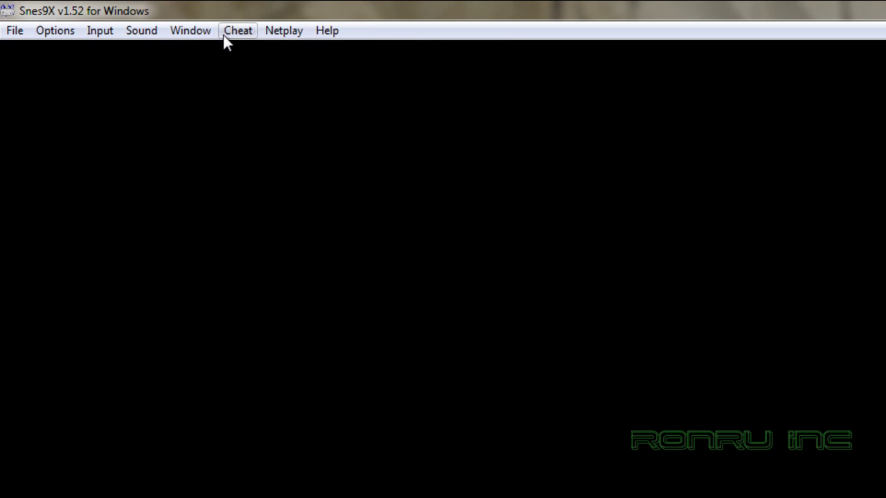
pyautogui.click(209, 32)
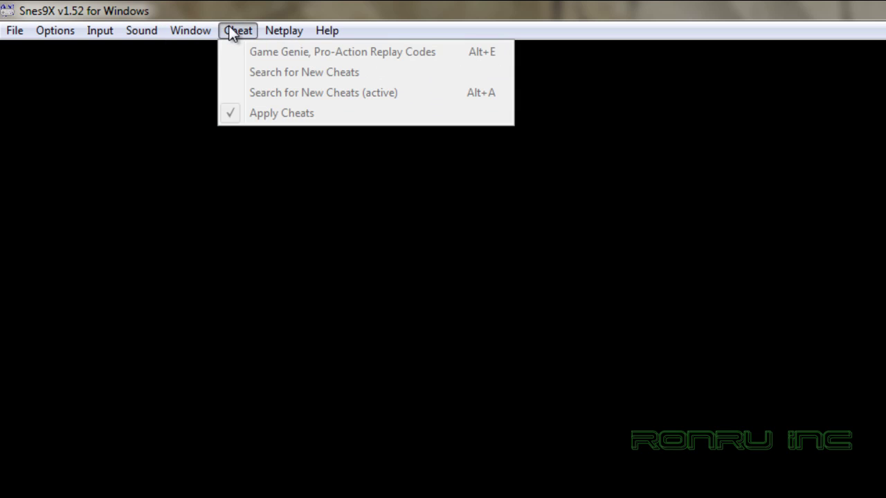